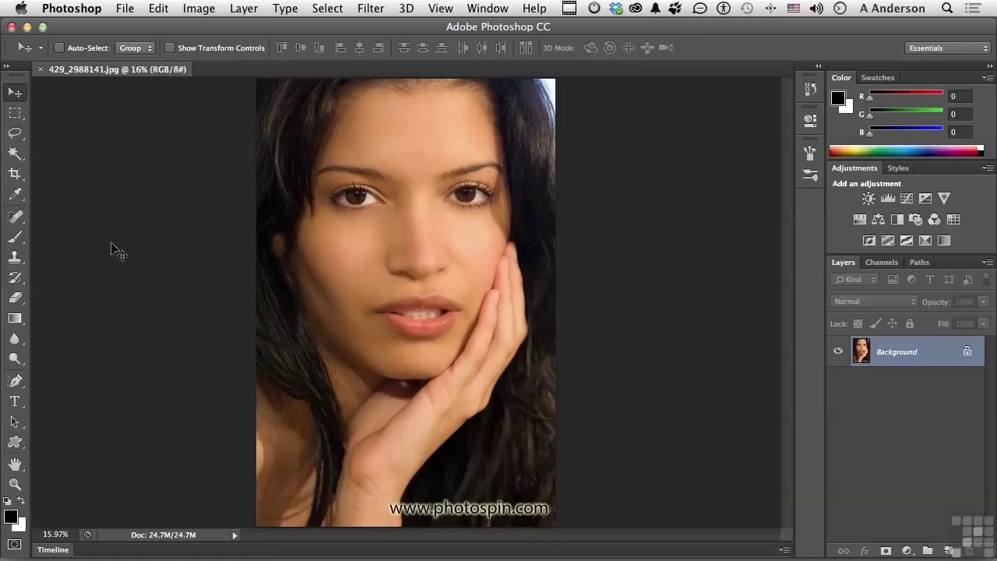
# - Choose the Sponge tool and duplicate the Background into a new layer named 'Sponge'
pyautogui.click(15, 359)
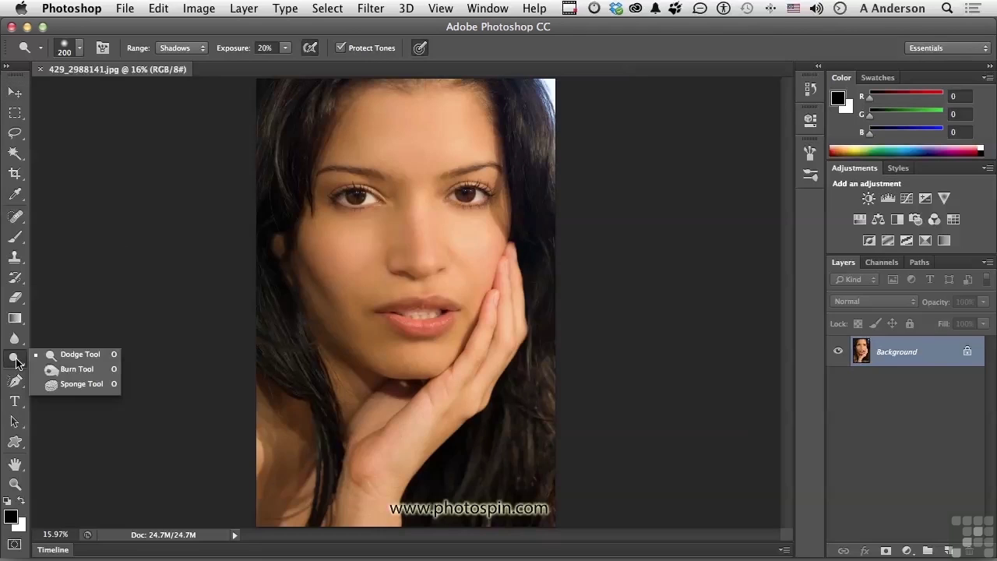
pyautogui.click(92, 388)
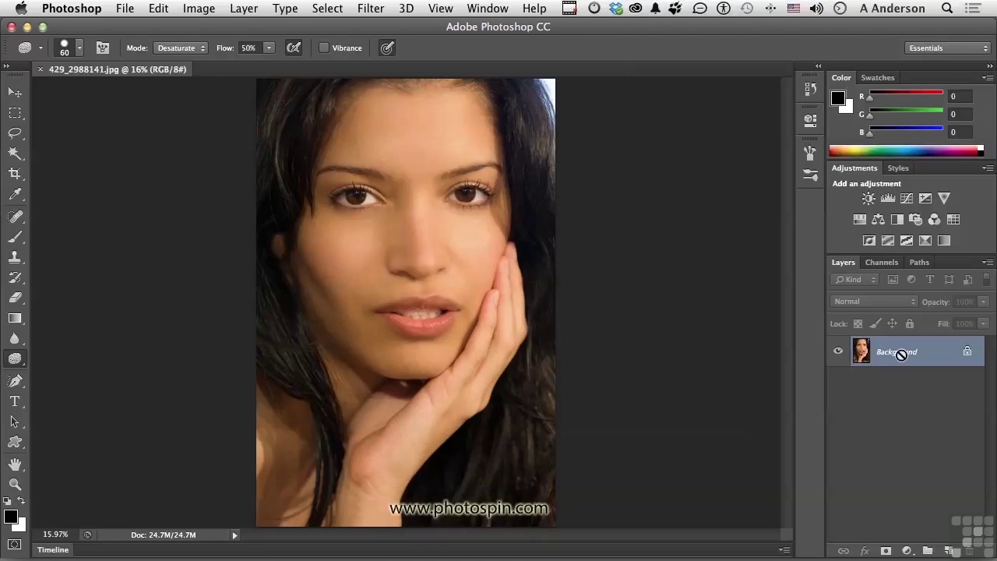
pyautogui.press('super+j')
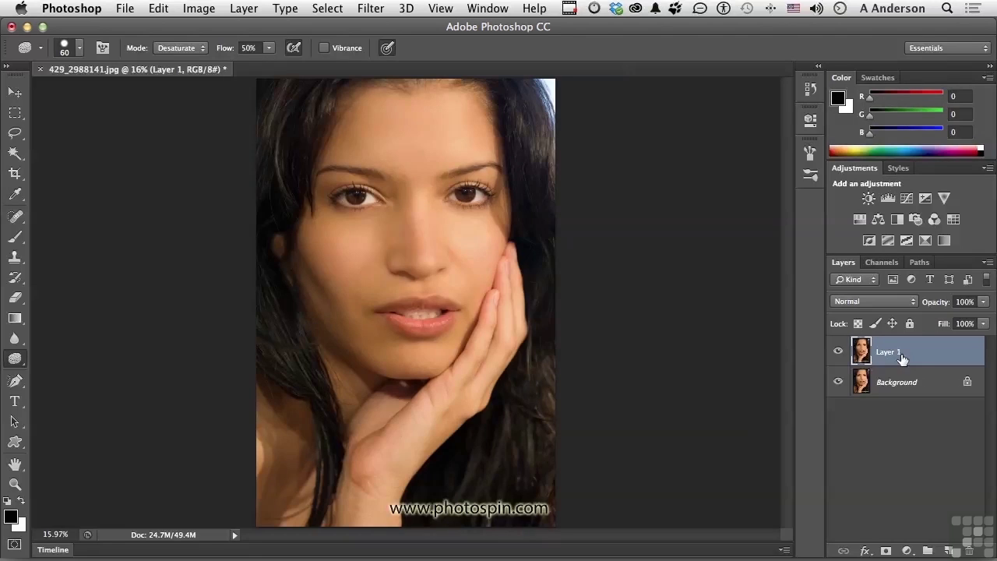
pyautogui.doubleClick(888, 353)
pyautogui.write('Sponge')
pyautogui.click(15, 360)
# - With a 400 px brush at 15% flow, desaturate from between the eyes to the left cheek
pyautogui.press(']')
pyautogui.press(']')
pyautogui.press(']')
pyautogui.press(']')
pyautogui.press(']')
pyautogui.press(']')
pyautogui.press(']')
pyautogui.press(']')
pyautogui.press(']')
pyautogui.press(']')
pyautogui.press(']')
pyautogui.press(']')
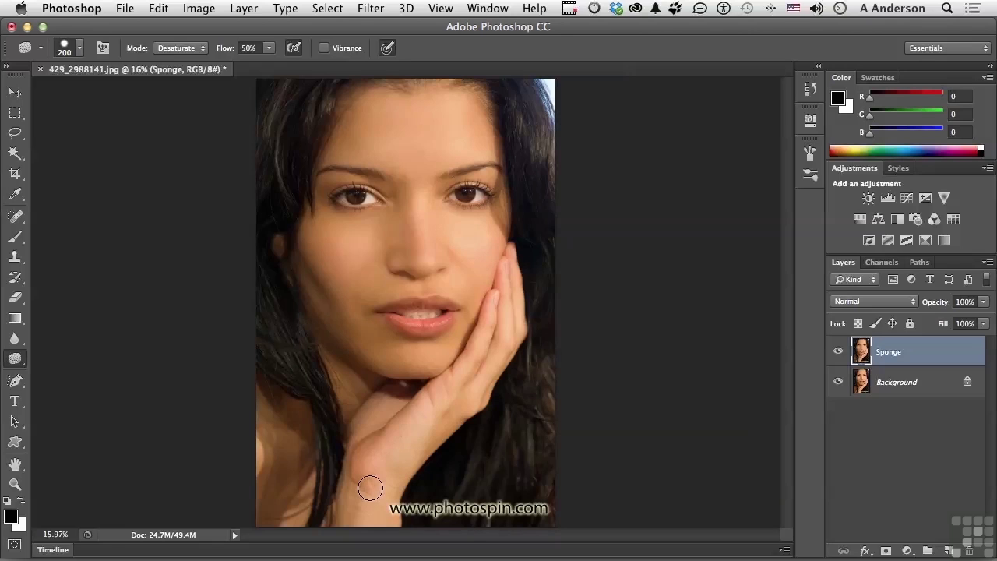
pyautogui.press('[')
pyautogui.moveTo(270, 52); pyautogui.dragTo(243, 69)
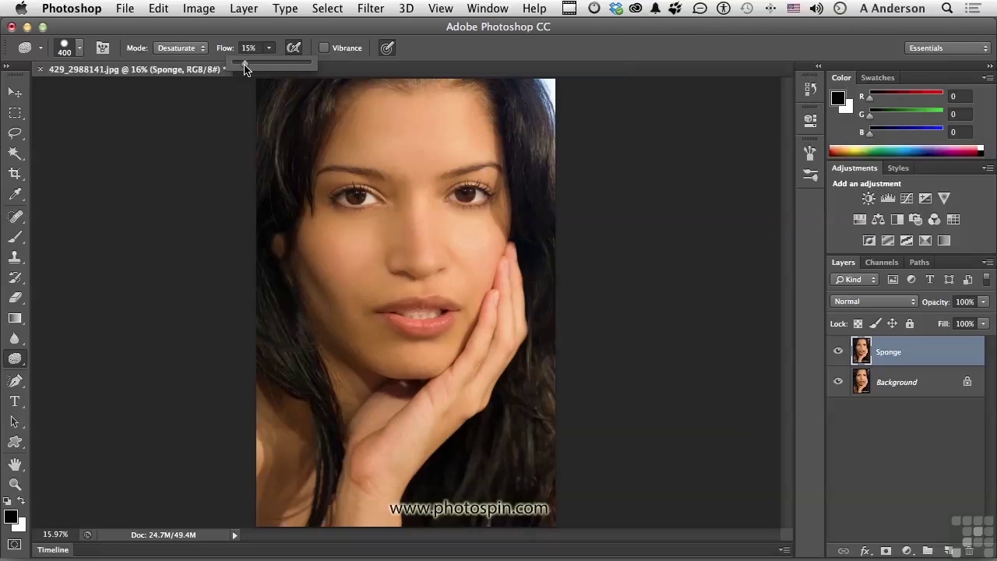
pyautogui.moveTo(244, 69); pyautogui.dragTo(244, 69)
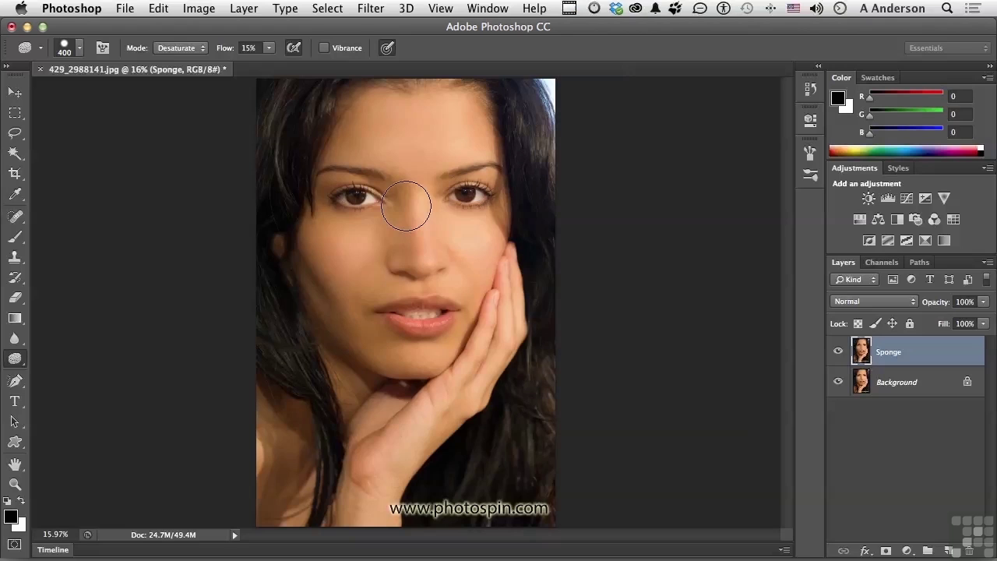
pyautogui.moveTo(406, 206)
pyautogui.mouseDown()
pyautogui.moveTo(414, 234)
pyautogui.moveTo(387, 282)
pyautogui.moveTo(380, 236)
pyautogui.moveTo(408, 277)
pyautogui.moveTo(347, 293)
pyautogui.moveTo(310, 252)
pyautogui.moveTo(340, 305)
pyautogui.moveTo(384, 345)
pyautogui.moveTo(423, 354)
pyautogui.moveTo(466, 288)
pyautogui.moveTo(482, 230)
pyautogui.moveTo(453, 141)
pyautogui.moveTo(401, 167)
pyautogui.moveTo(503, 138)
pyautogui.moveTo(469, 116)
pyautogui.moveTo(399, 104)
pyautogui.moveTo(355, 128)
pyautogui.moveTo(325, 238)
pyautogui.moveTo(353, 345)
pyautogui.moveTo(434, 345)
pyautogui.moveTo(451, 369)
pyautogui.moveTo(507, 300)
pyautogui.moveTo(479, 361)
pyautogui.moveTo(441, 408)
pyautogui.moveTo(402, 438)
pyautogui.moveTo(383, 421)
pyautogui.moveTo(362, 507)
pyautogui.moveTo(382, 494)
pyautogui.moveTo(372, 469)
pyautogui.moveTo(360, 502)
pyautogui.moveTo(382, 362)
pyautogui.moveTo(339, 321)
pyautogui.moveTo(371, 396)
pyautogui.mouseUp()
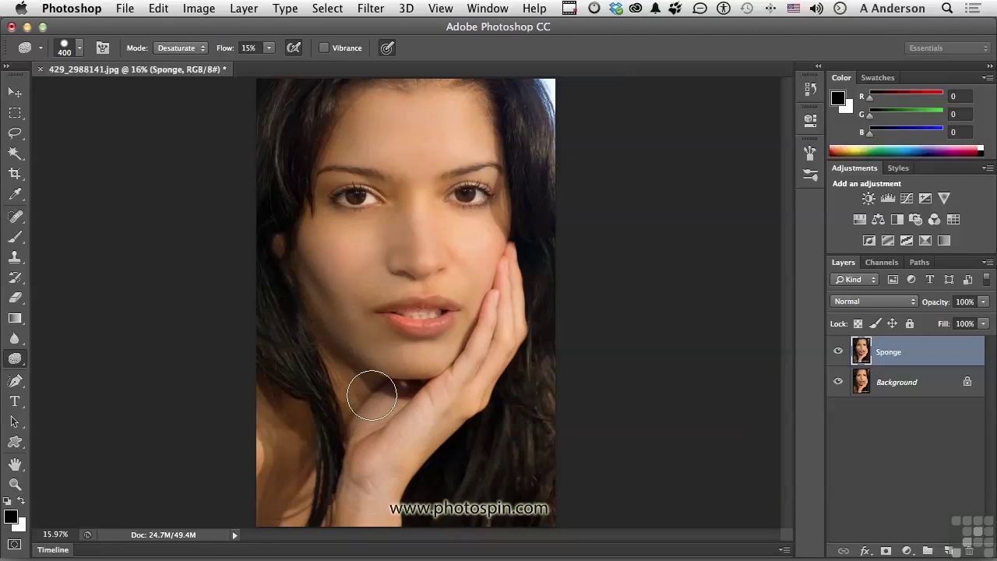
# - Toggle the Sponge layer off and on twice to compare, then set the sponge Mode to Saturate
pyautogui.click(838, 353)
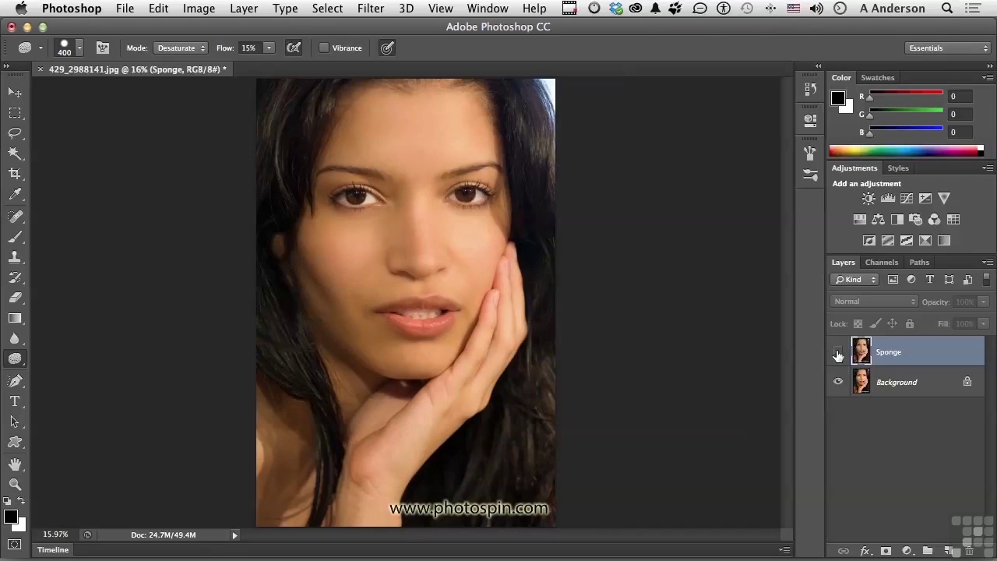
pyautogui.click(838, 354)
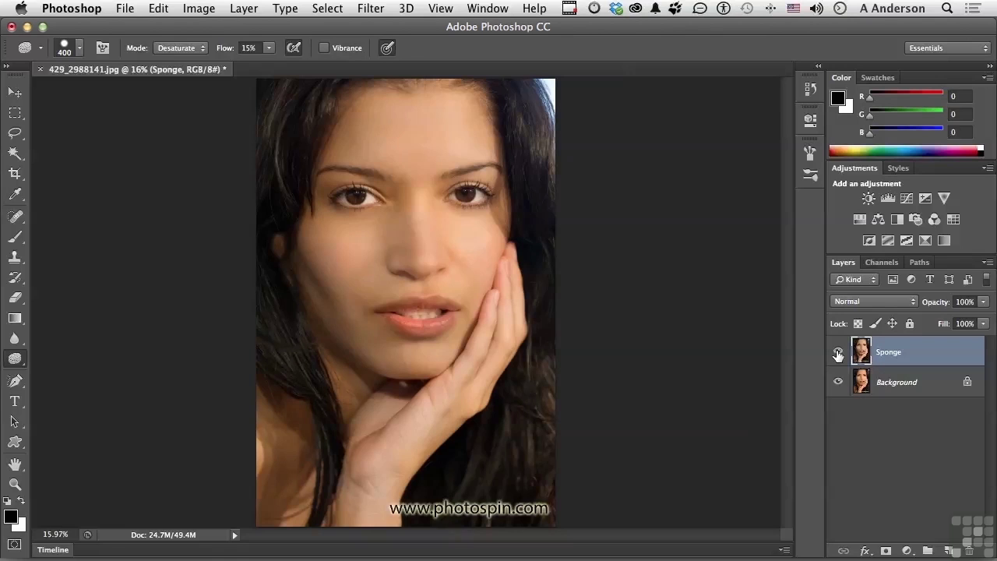
pyautogui.click(838, 354)
pyautogui.click(839, 354)
pyautogui.click(180, 49)
pyautogui.click(180, 59)
# - Shrink the brush to eye size and saturate the left and right irises
pyautogui.press('[')
pyautogui.press('[')
pyautogui.press('[')
pyautogui.press('[')
pyautogui.press('[')
pyautogui.moveTo(353, 194); pyautogui.dragTo(360, 201)
pyautogui.moveTo(460, 204)
pyautogui.mouseDown()
pyautogui.moveTo(476, 196)
pyautogui.moveTo(461, 196)
pyautogui.mouseUp()
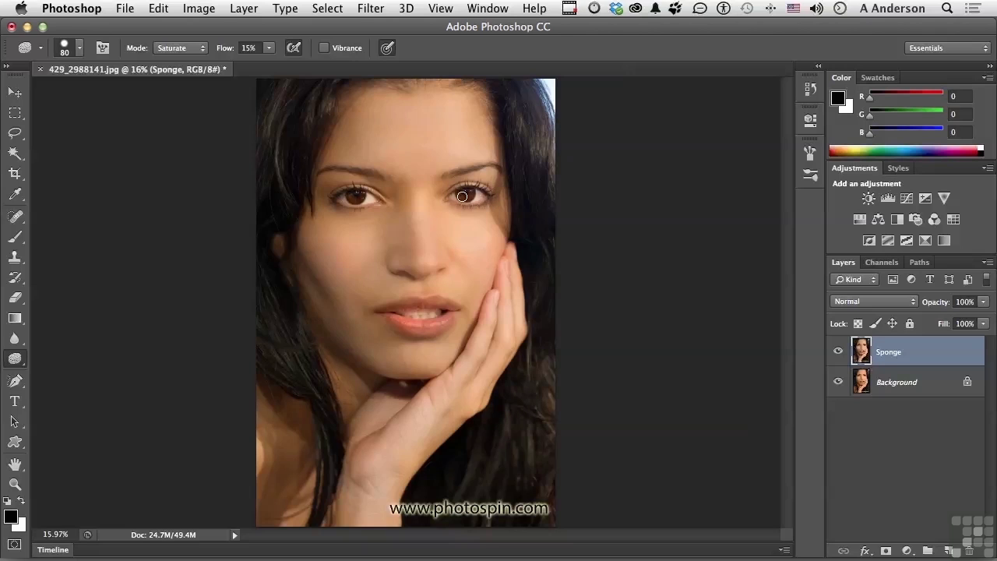
pyautogui.click(838, 354)
pyautogui.click(838, 354)
pyautogui.click(838, 353)
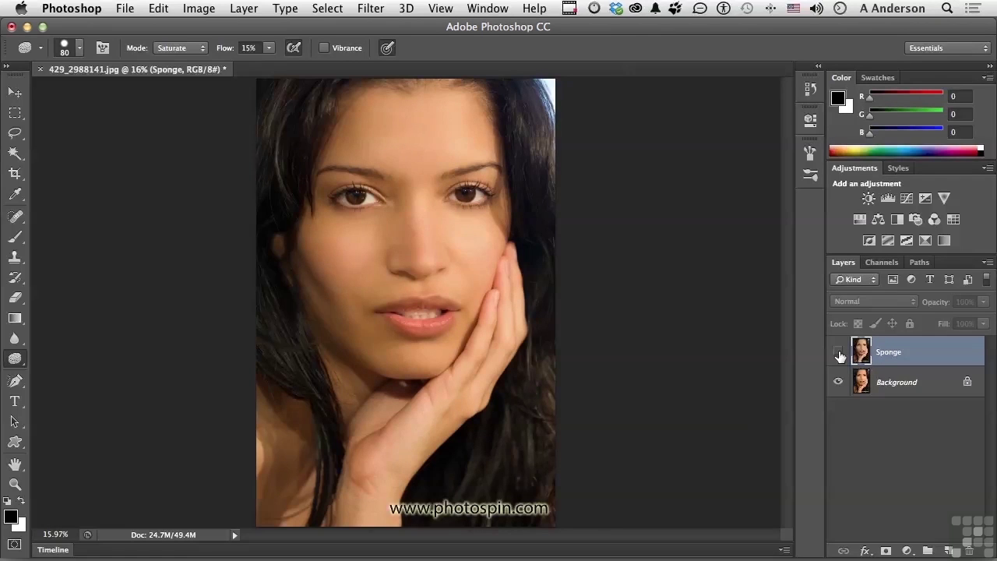
pyautogui.click(838, 354)
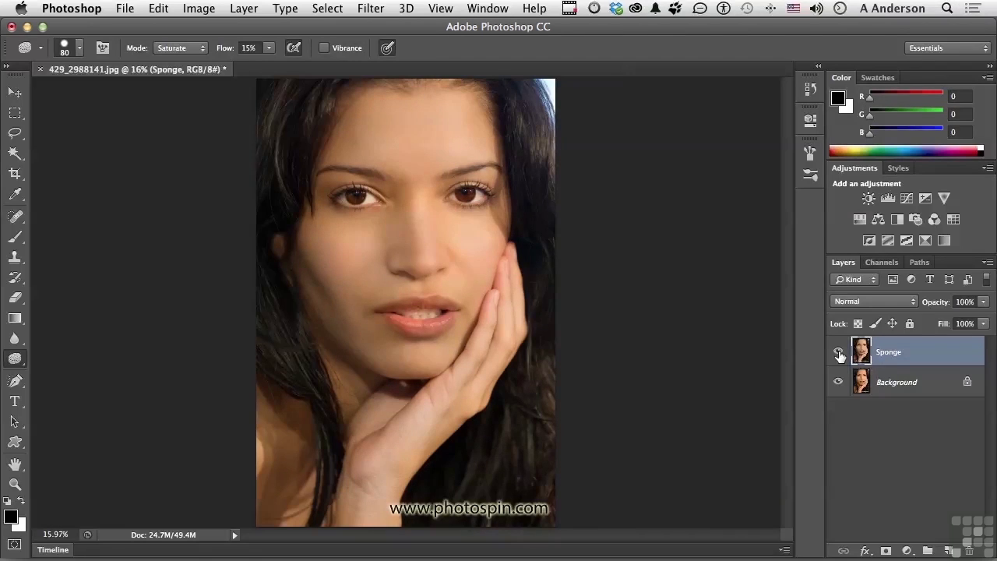